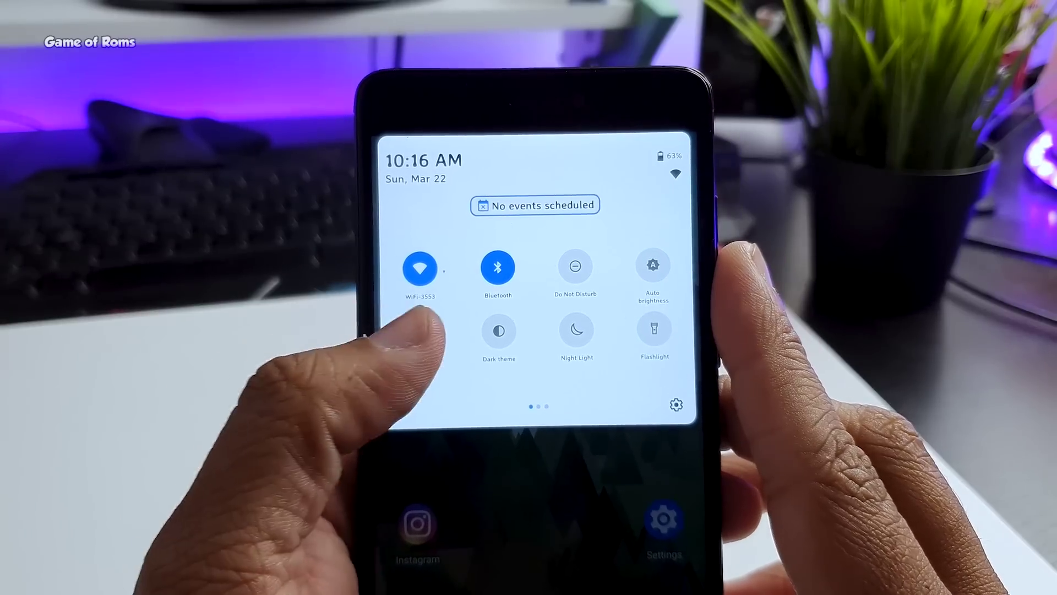
- Launch the screen recorder from Quick Settings, showing its 24, 30 and 60 FPS options
{"action": "left_click", "coordinate": [436, 328]}
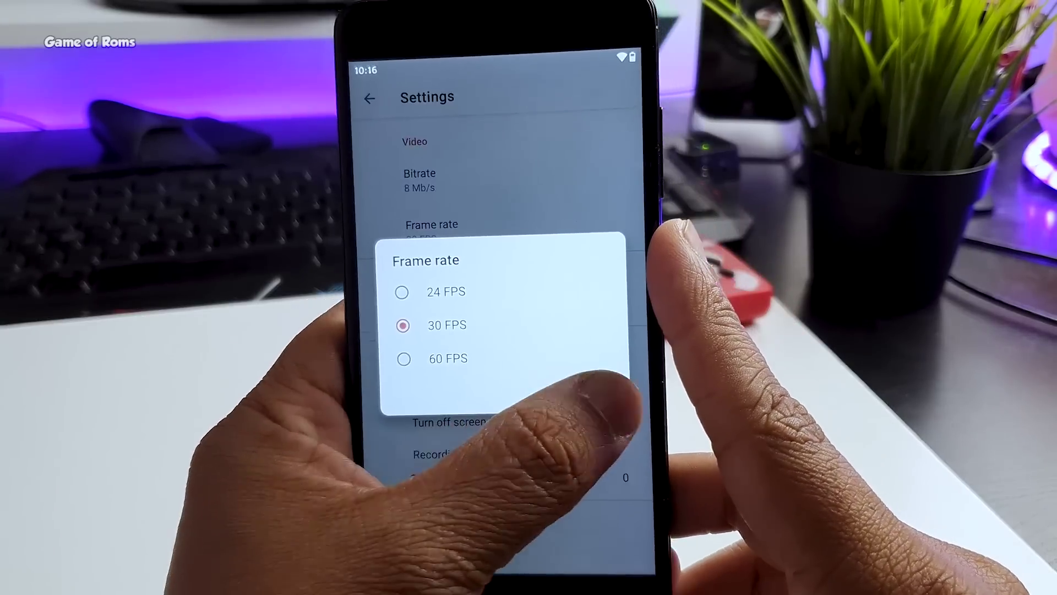
- Keep the recorder's frame rate at 30 FPS and view Recordie's empty recordings list
{"action": "left_click", "coordinate": [591, 389]}
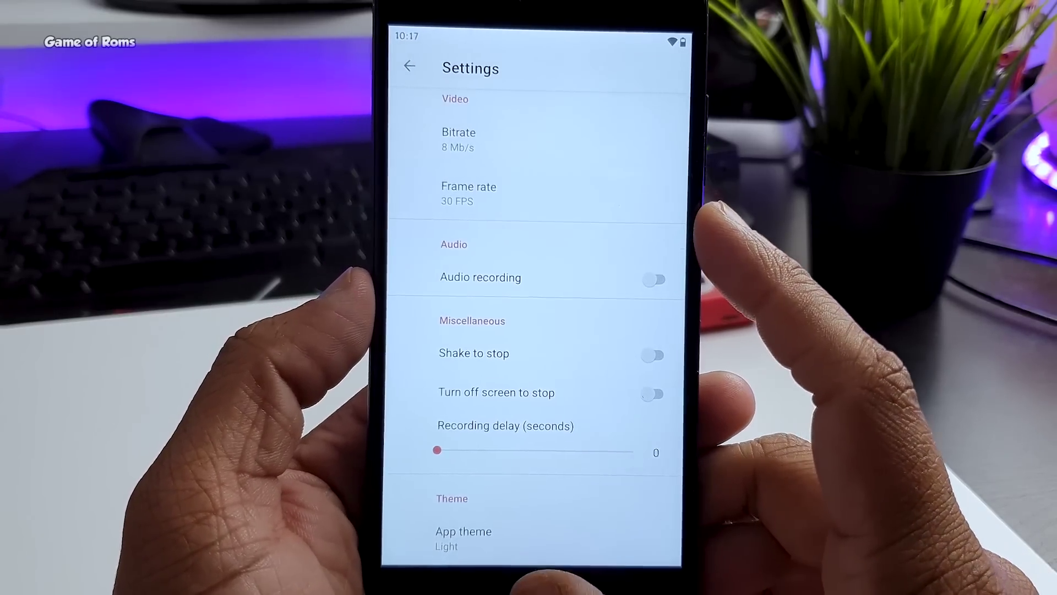
{"action": "key", "text": "Escape"}
{"action": "left_click", "coordinate": [555, 417]}
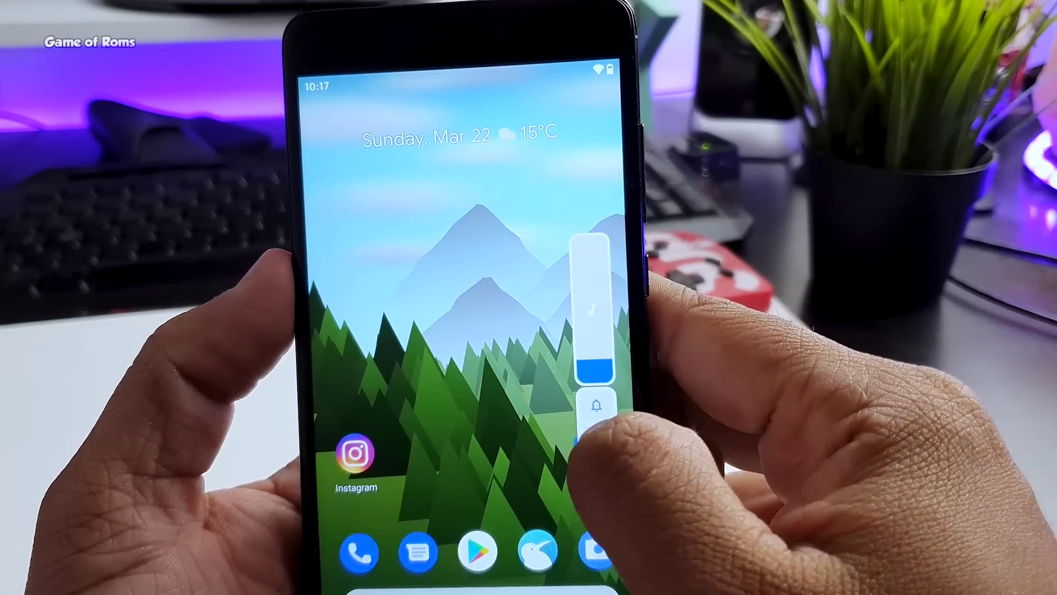
- Expand the volume panel into its call, alarm and ringtone sliders and lower the ring volume to empty
{"action": "left_click", "coordinate": [594, 405]}
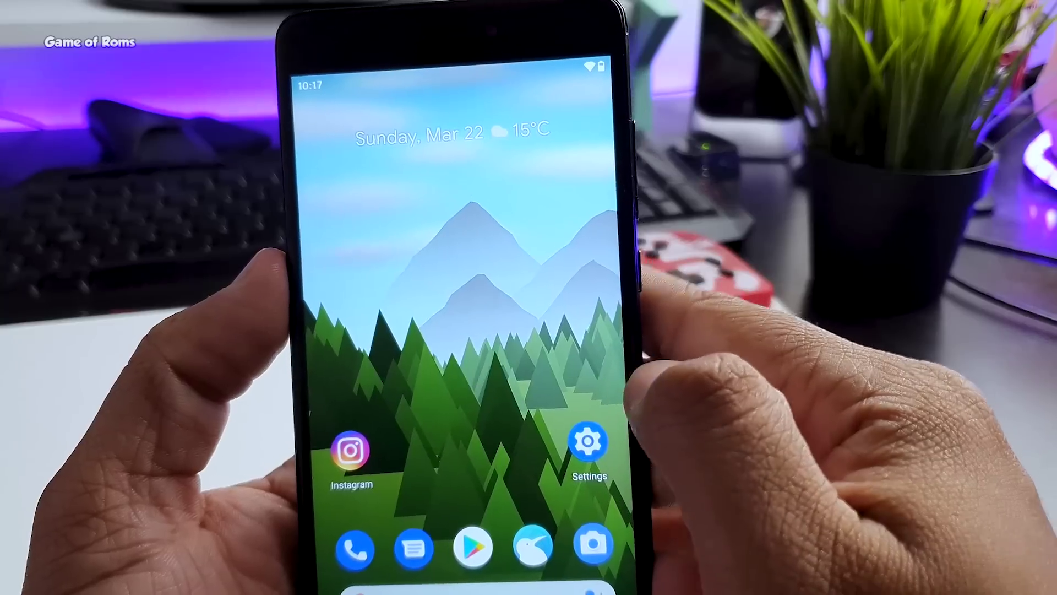
{"action": "key", "text": "XF86AudioLowerVolume"}
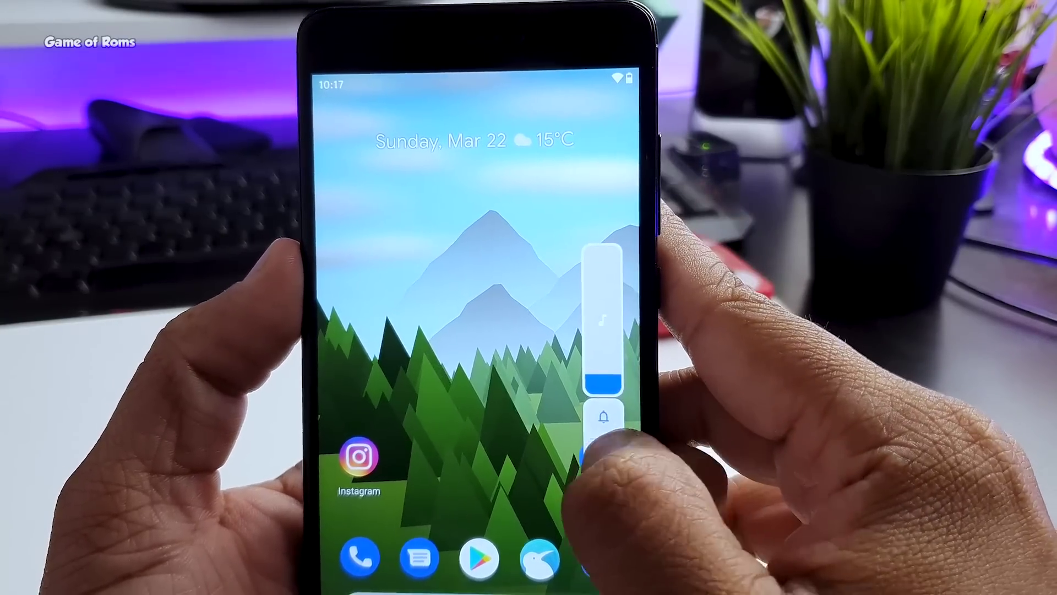
{"action": "left_click", "coordinate": [603, 413]}
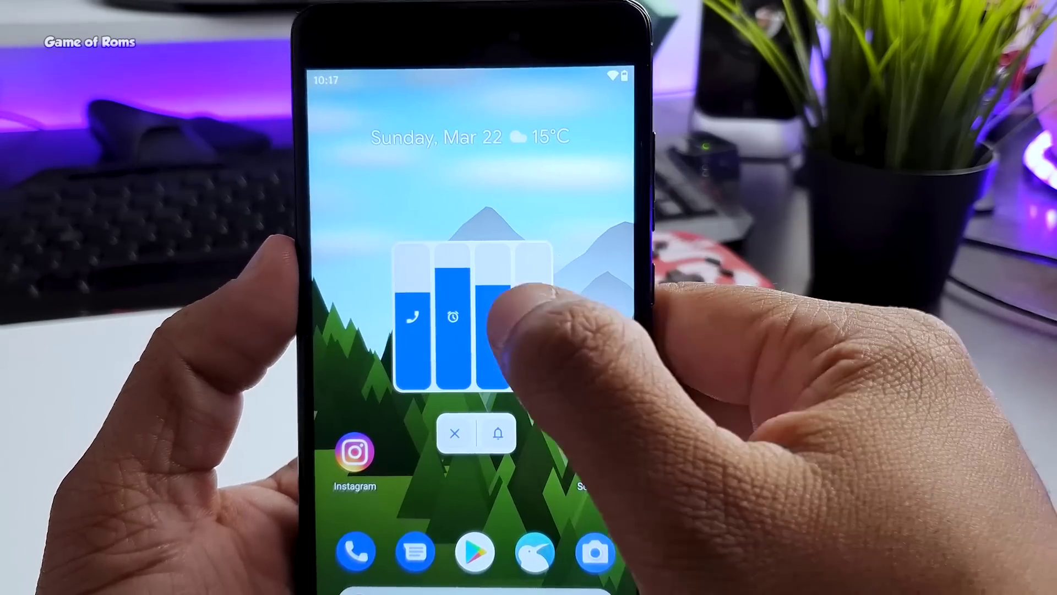
{"action": "left_click", "coordinate": [462, 355]}
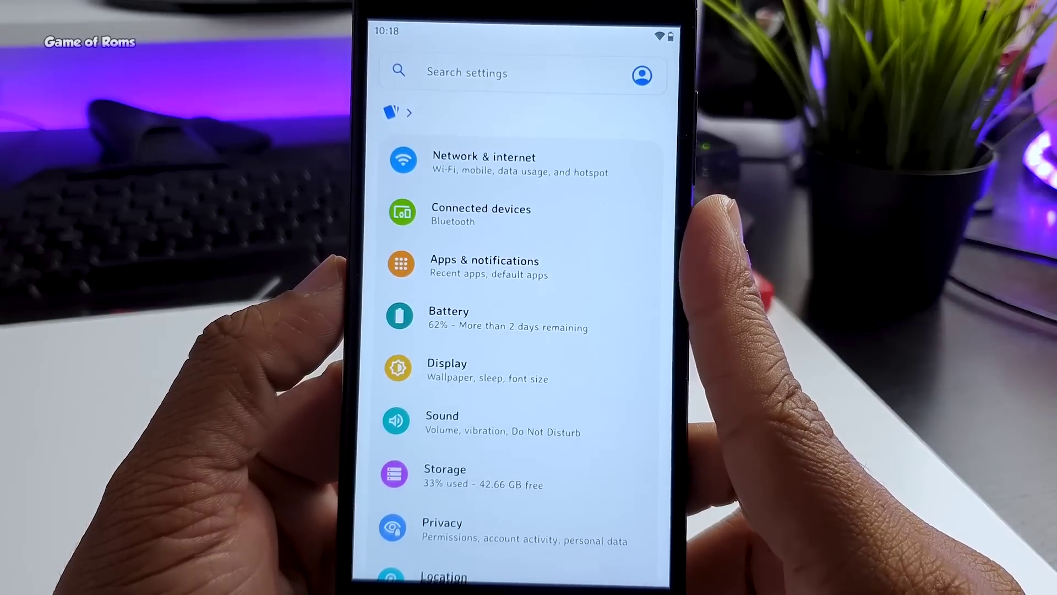
{"action": "scroll", "coordinate": [512, 315], "scroll_direction": "down", "scroll_amount": 1}
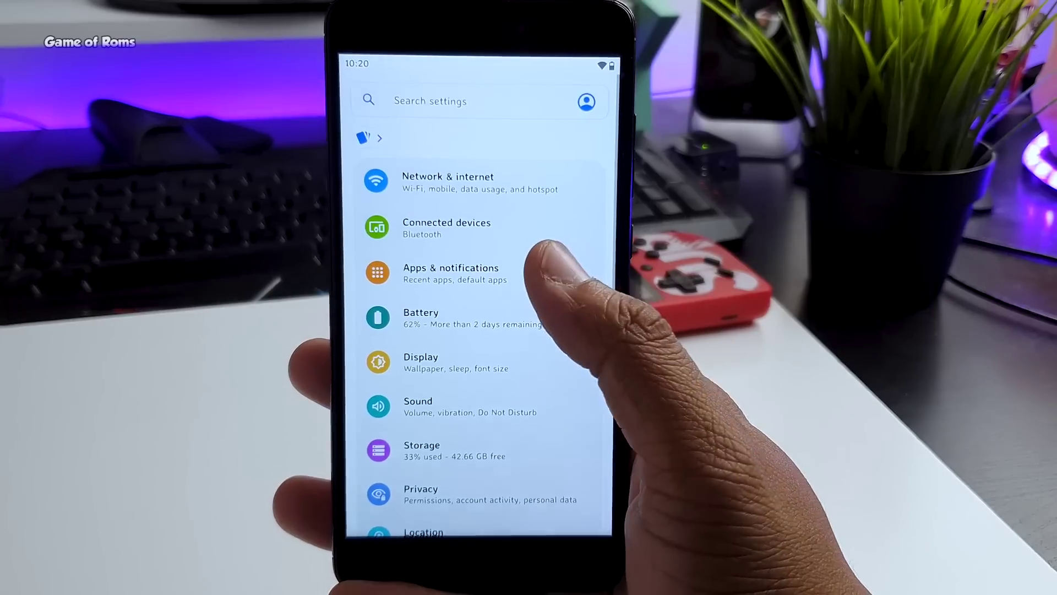
{"action": "left_click", "coordinate": [538, 272]}
{"action": "scroll", "coordinate": [478, 372], "scroll_direction": "down", "scroll_amount": 2}
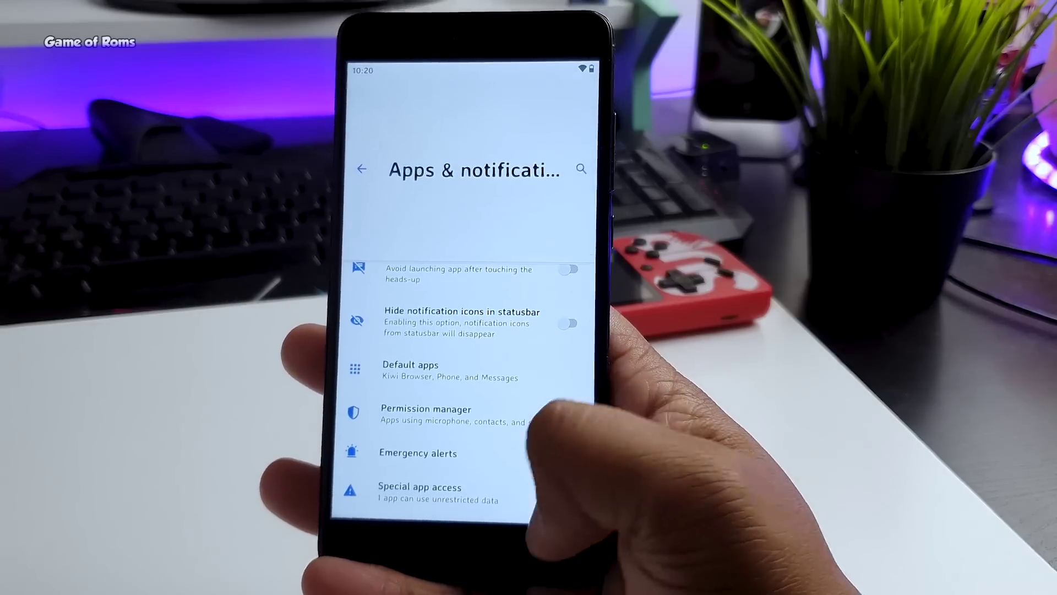
{"action": "left_click_drag", "start_coordinate": [607, 249], "coordinate": [562, 248]}
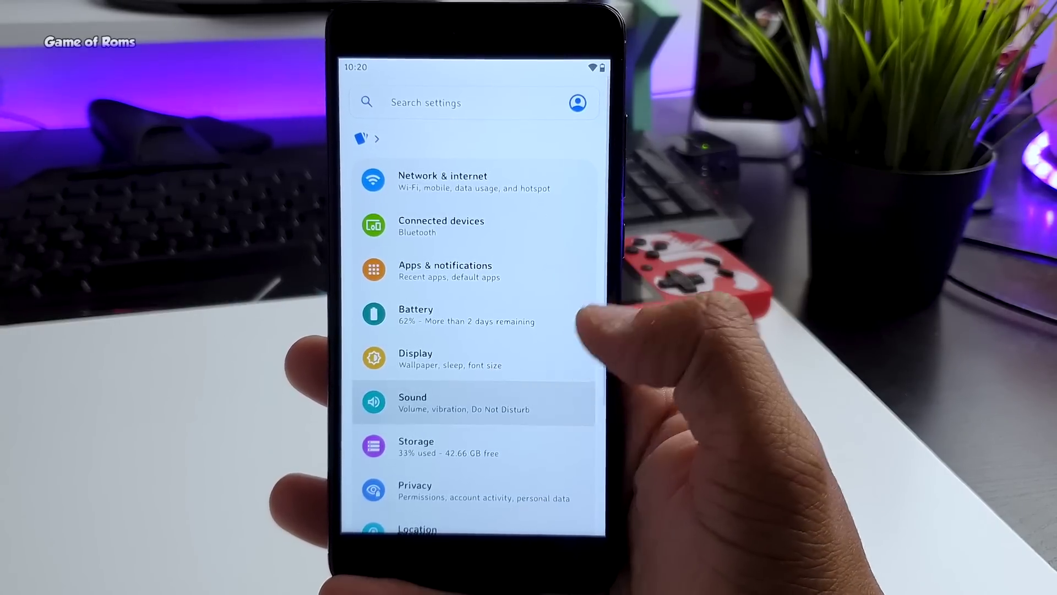
{"action": "left_click_drag", "start_coordinate": [607, 256], "coordinate": [570, 257]}
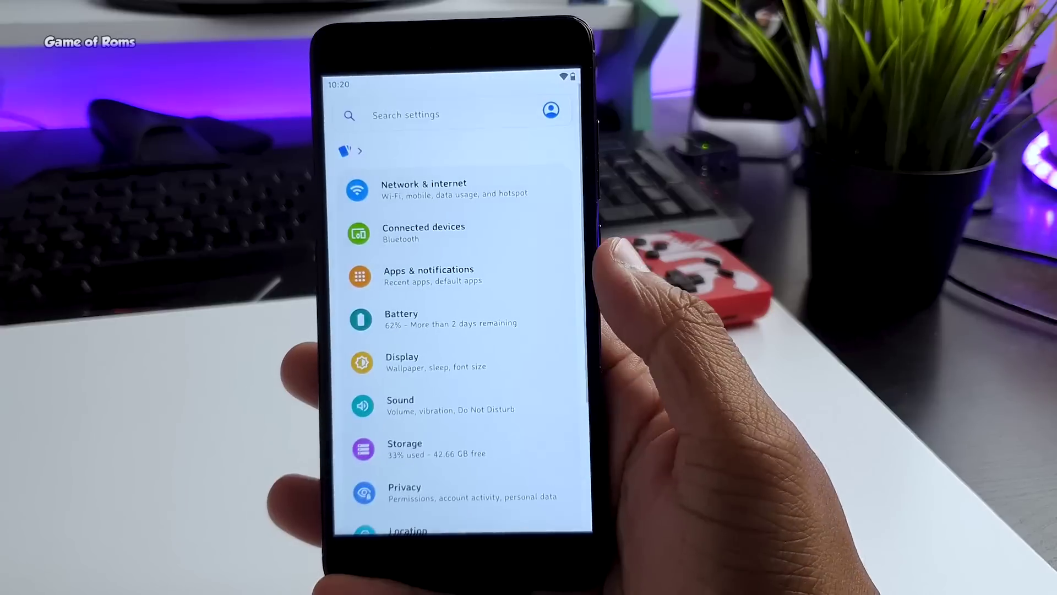
{"action": "left_click", "coordinate": [491, 360]}
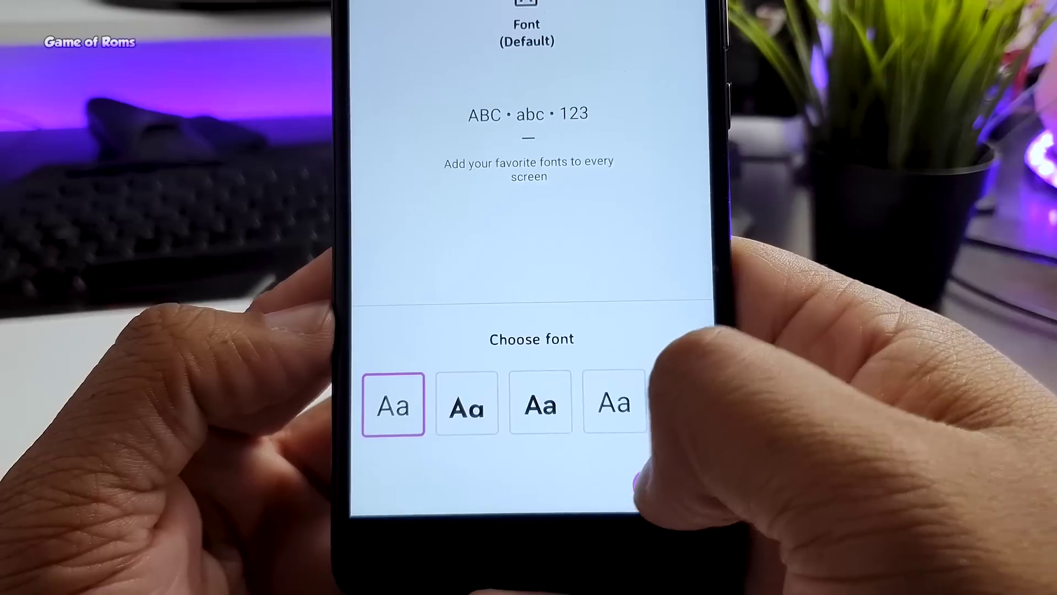
- Compare the icon sets for Custom 1, settle on Icons 3, and advance to accent colours
{"action": "left_click", "coordinate": [496, 409]}
{"action": "left_click", "coordinate": [645, 434]}
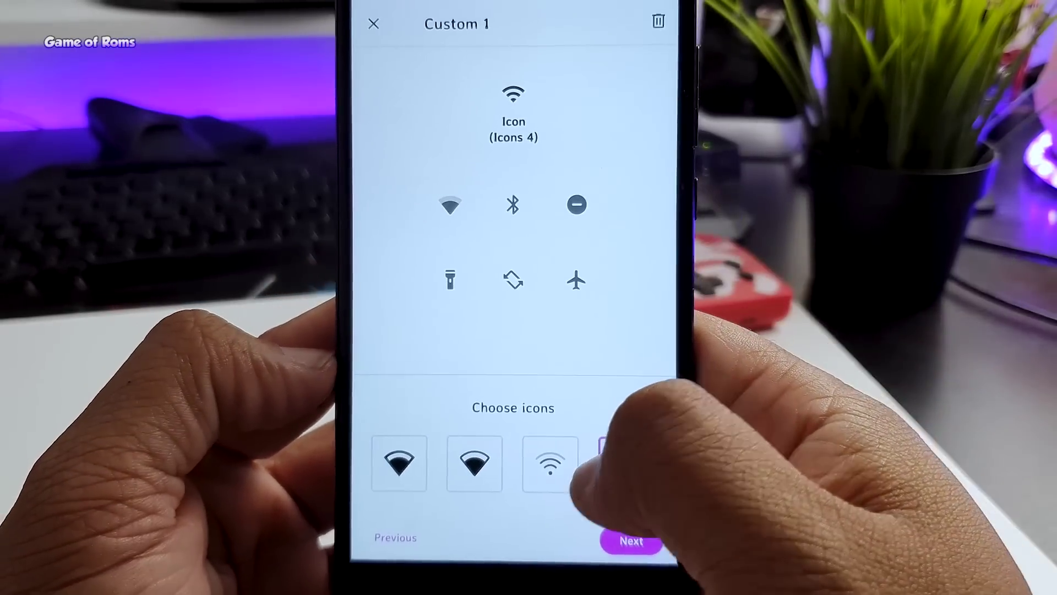
{"action": "left_click", "coordinate": [550, 459]}
{"action": "left_click", "coordinate": [479, 459]}
{"action": "left_click", "coordinate": [404, 459]}
{"action": "left_click", "coordinate": [556, 460]}
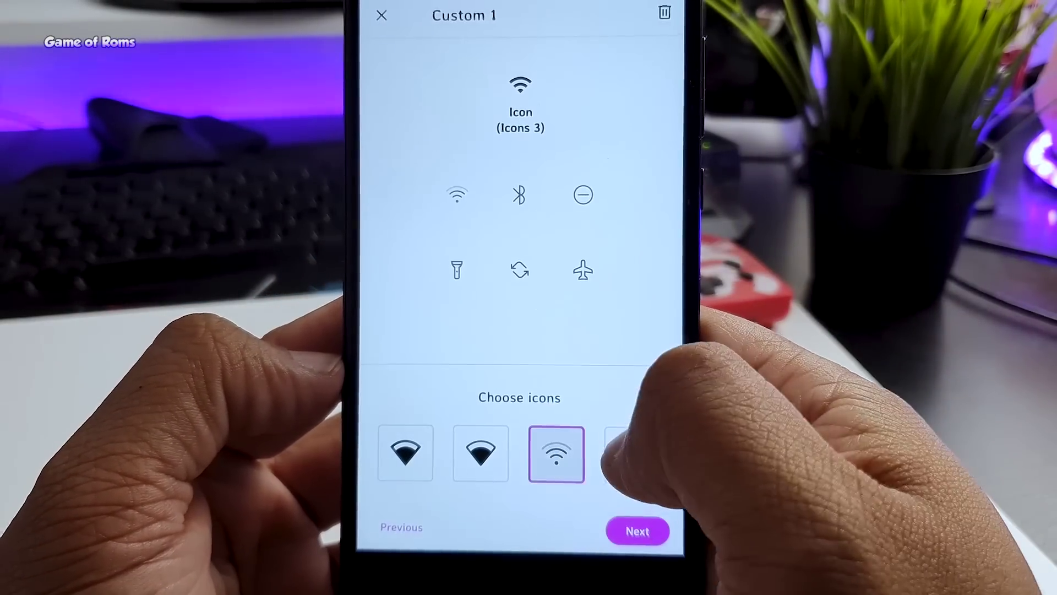
{"action": "left_click", "coordinate": [633, 459]}
{"action": "left_click", "coordinate": [557, 453]}
{"action": "left_click", "coordinate": [482, 451]}
{"action": "left_click", "coordinate": [630, 533]}
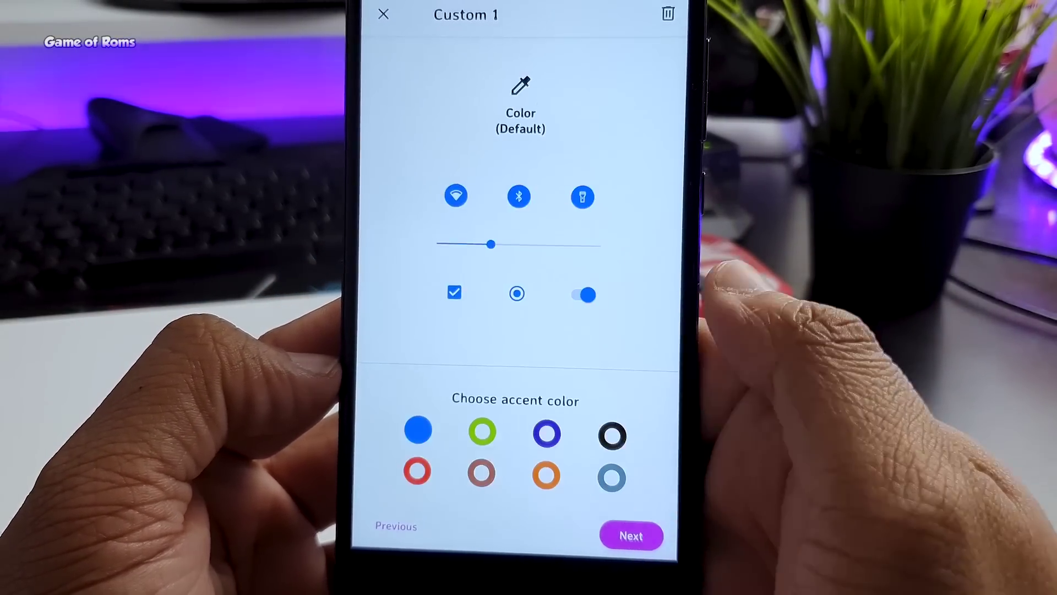